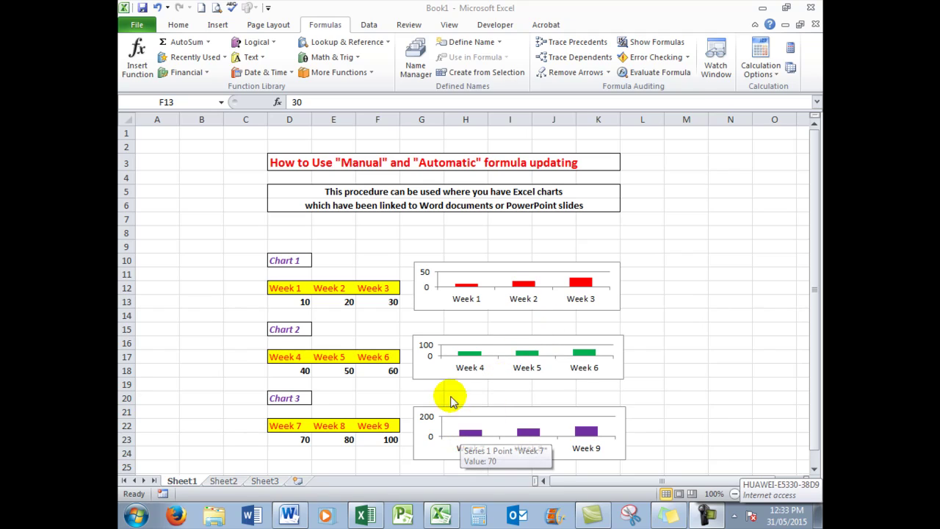
Show the Formulas tab's calculation modes, with Automatic currently in effect
click(323, 27)
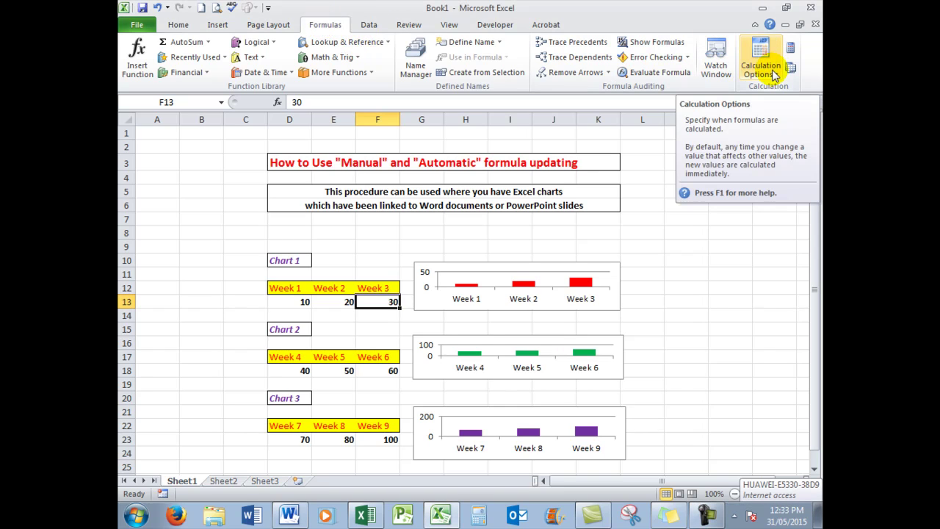
click(761, 70)
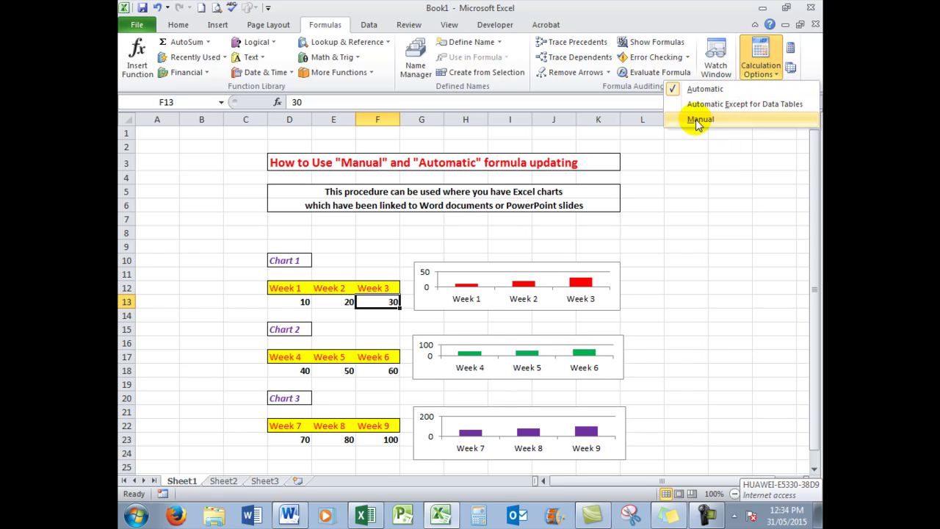
Switch to Word's Document1 showing the three linked week charts
click(291, 516)
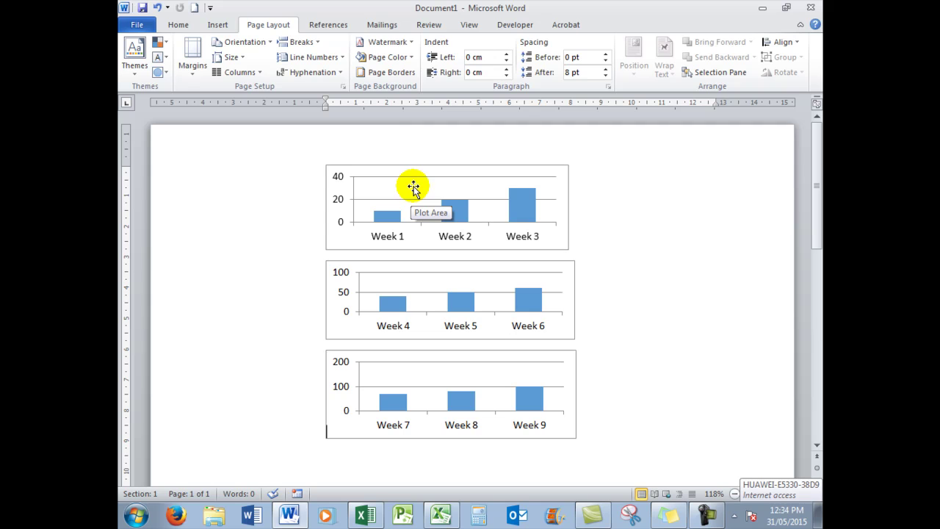
Copy the Week 1–3 chart from Book1 and return to Word's Document1
mouse_move(372, 522)
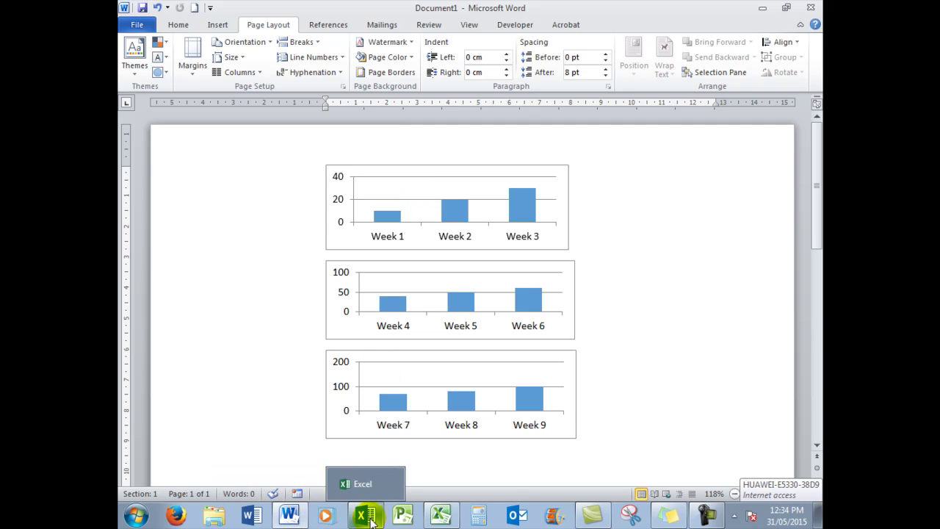
click(441, 514)
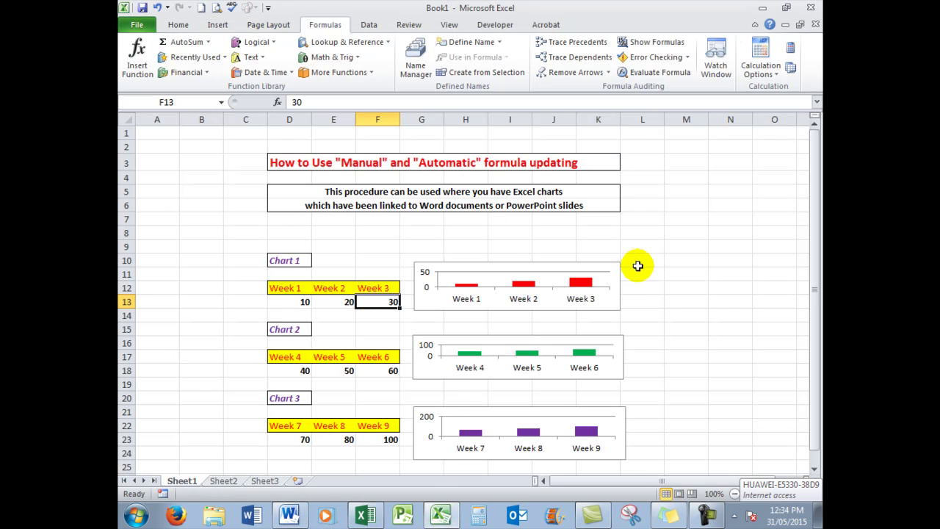
click(606, 267)
right_click(607, 268)
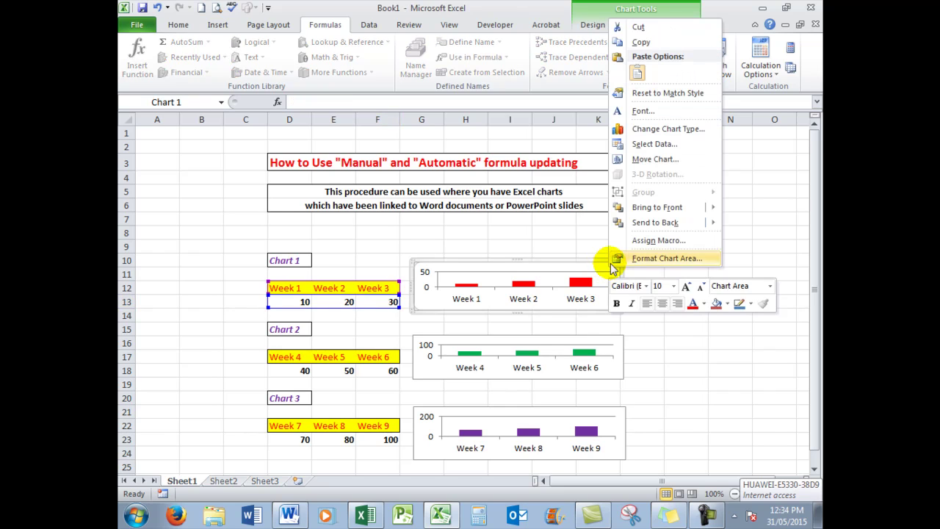
click(642, 44)
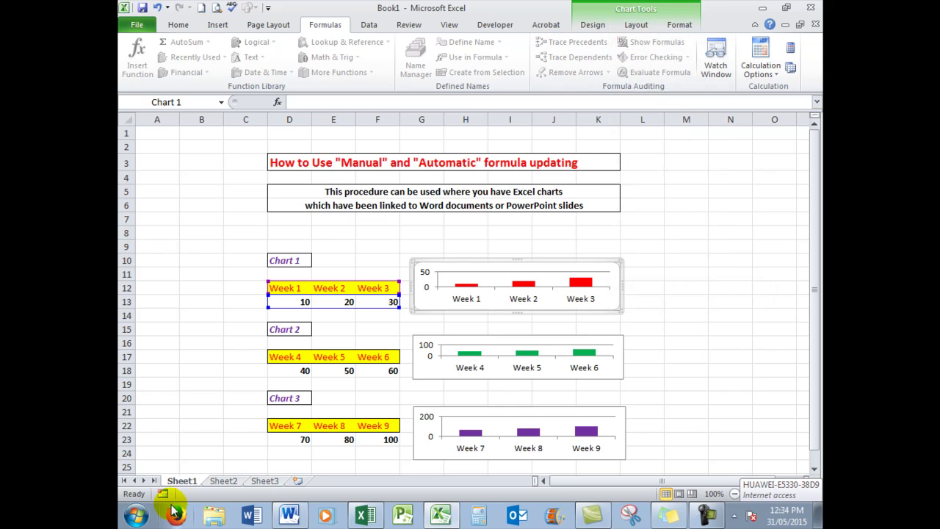
click(290, 516)
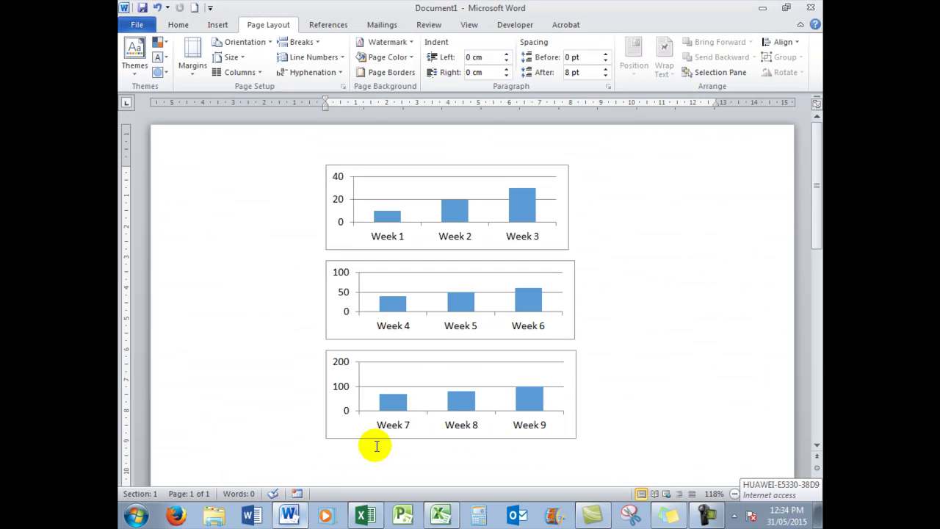
Select the Week 7–9 chart and view paste choices without pasting, then go back to Excel
click(355, 459)
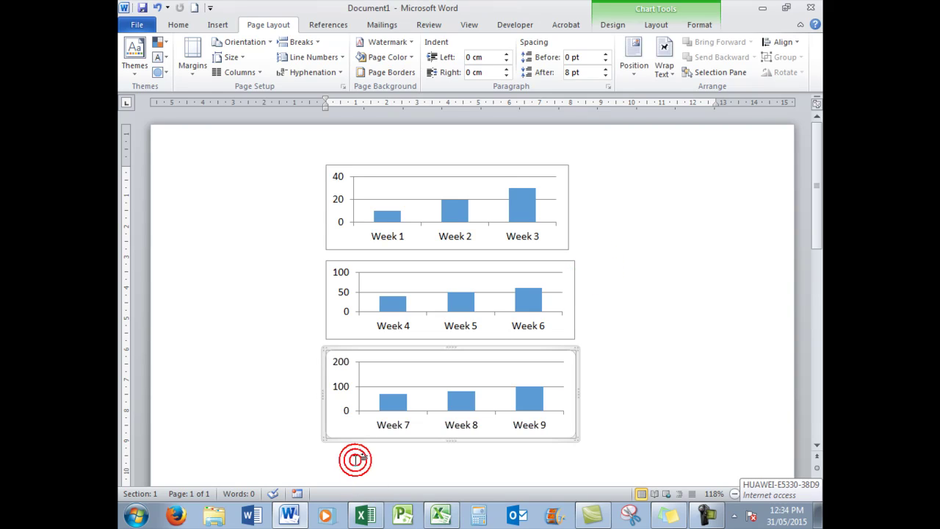
right_click(679, 336)
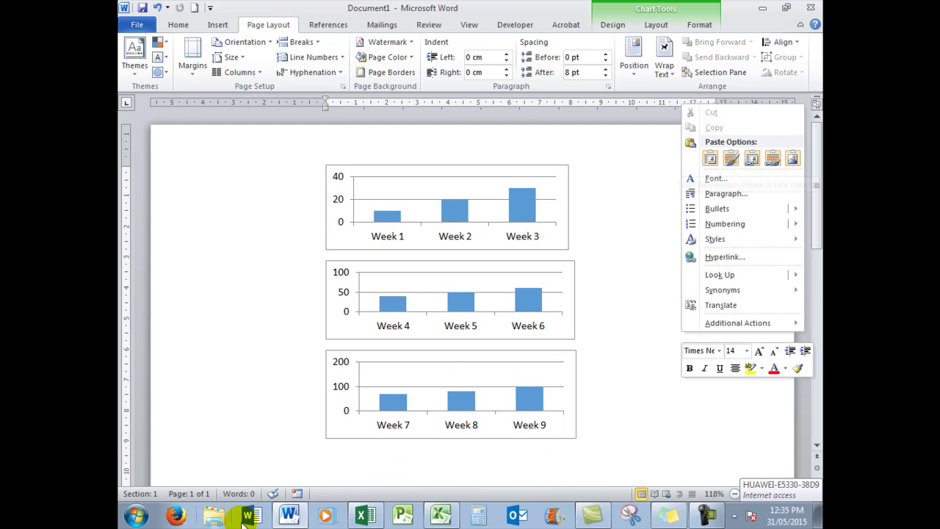
click(365, 517)
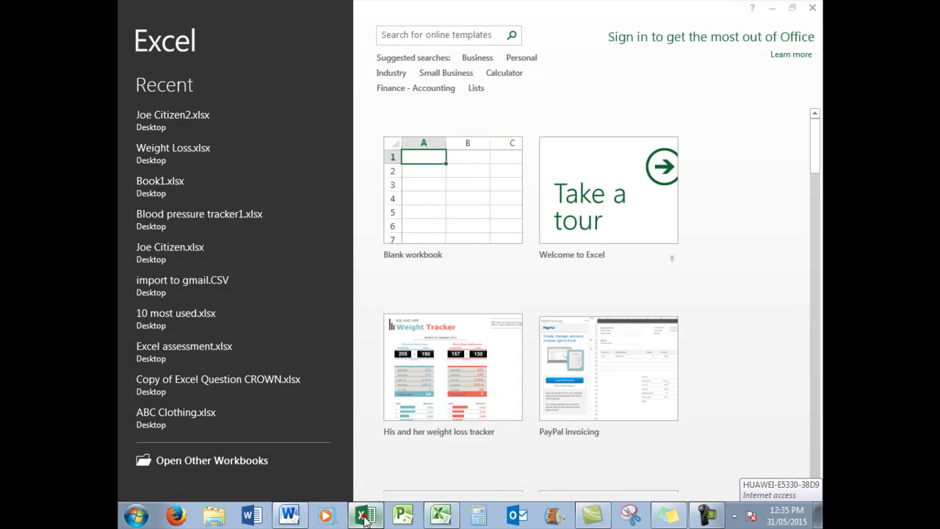
Enter 300 as the Week 3 value in cell F13 of Book1
click(365, 516)
click(439, 516)
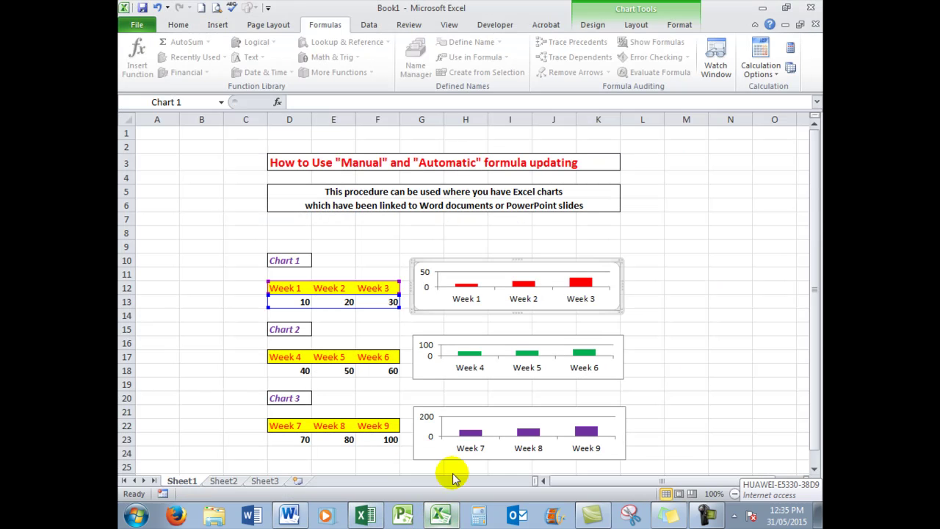
click(385, 302)
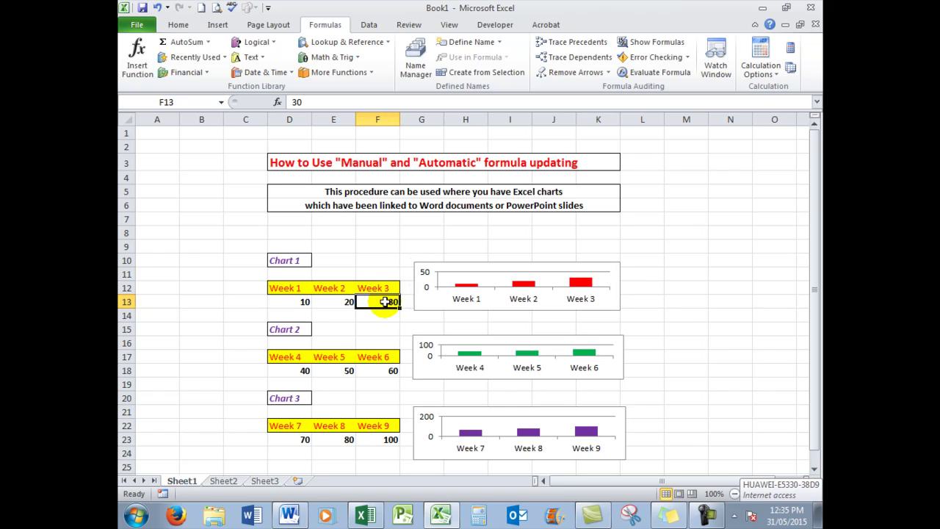
text(3)
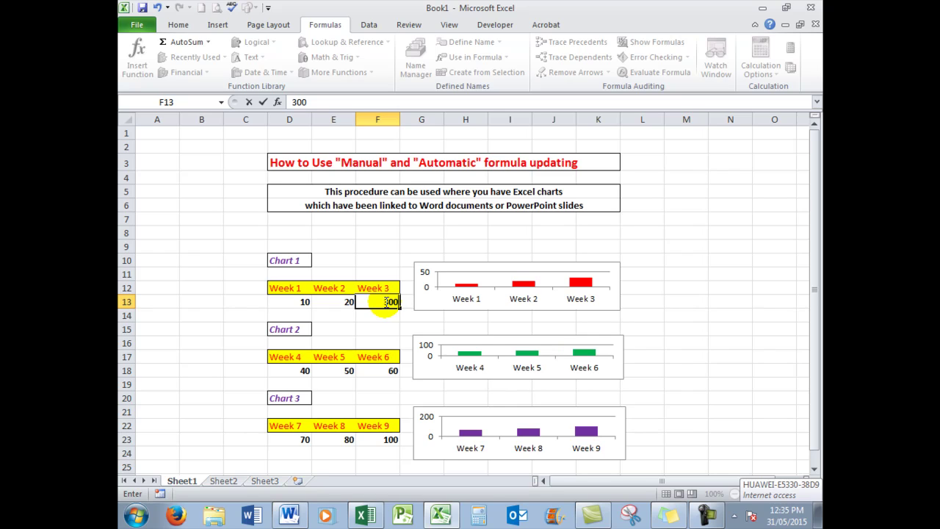
text(00)
key(Return)
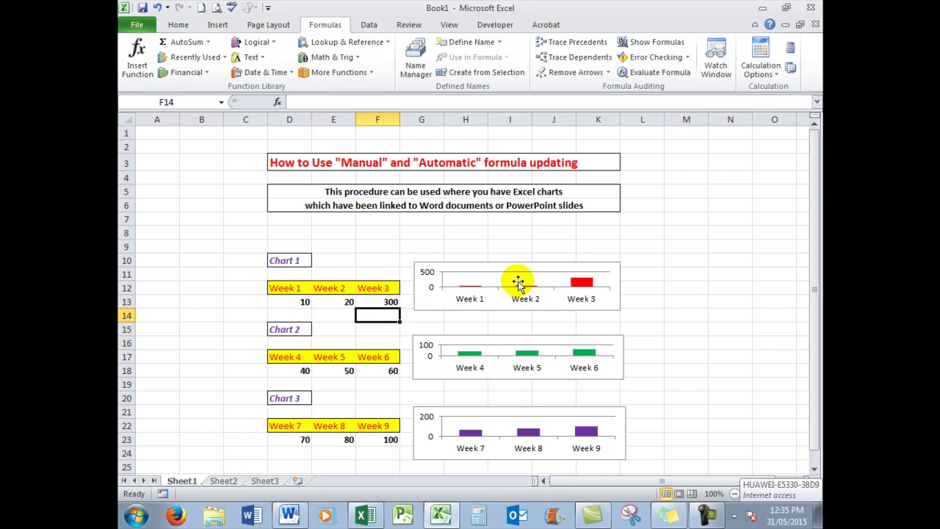
mouse_move(584, 286)
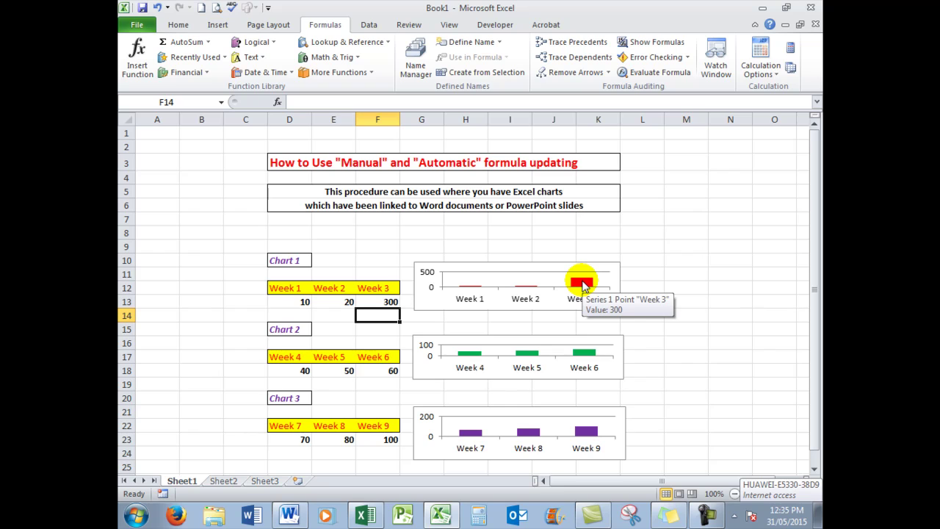
Check that Word's Week 1–3 chart shows Week 3 at 300, then return to Book1
click(292, 516)
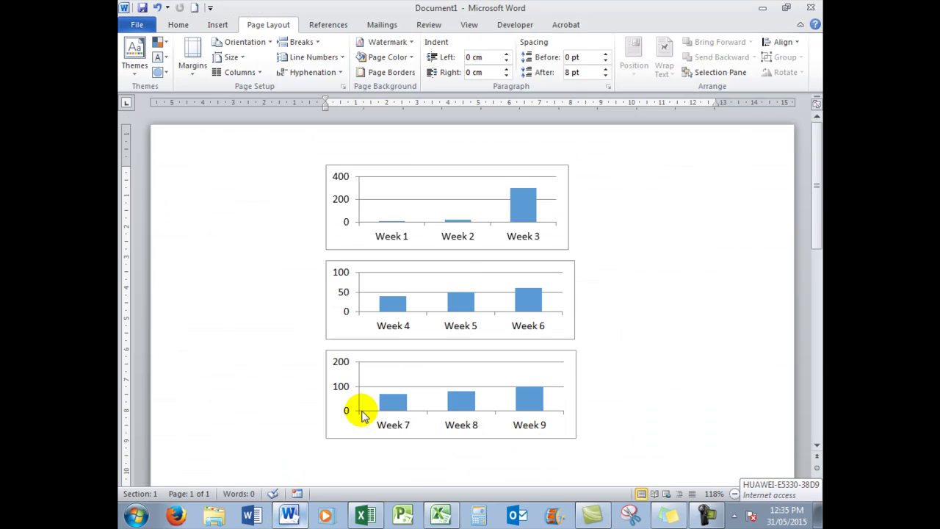
mouse_move(532, 198)
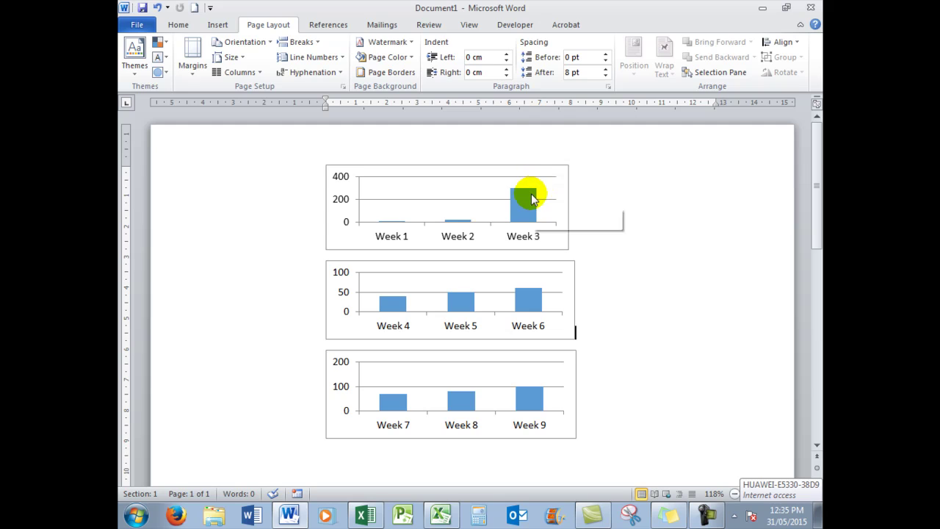
click(441, 518)
Restore the Week 3 value in cell F13 to 30
click(384, 302)
text(30)
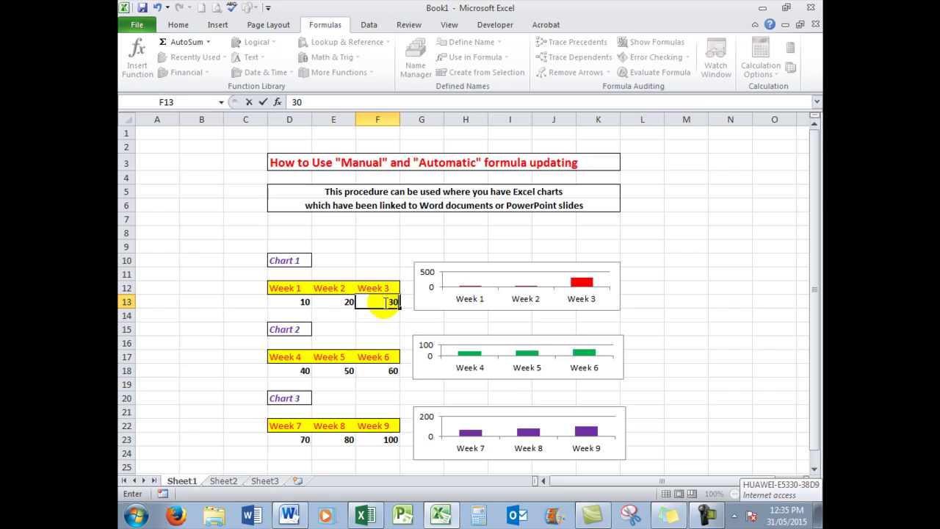
key(Return)
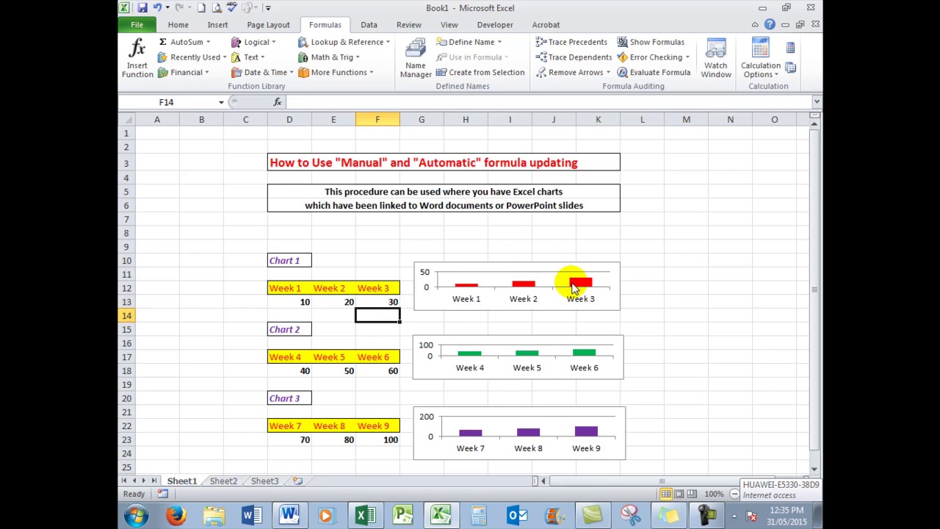
mouse_move(585, 286)
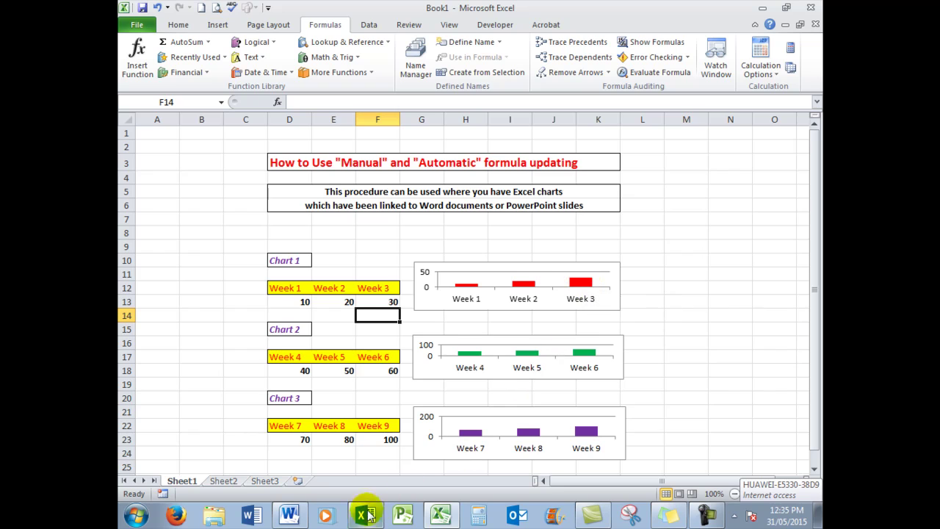
Switch to Word to confirm the first chart shows Week 3 back at 30
click(291, 516)
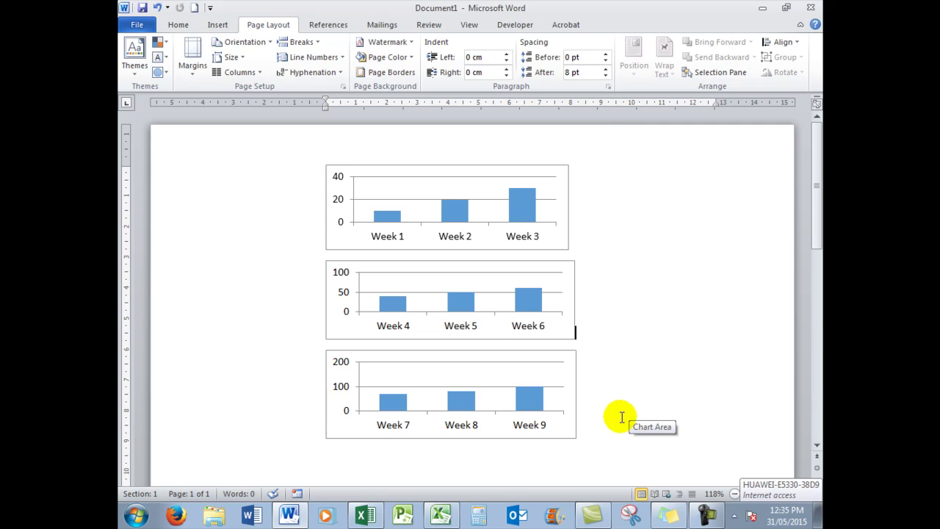
click(440, 516)
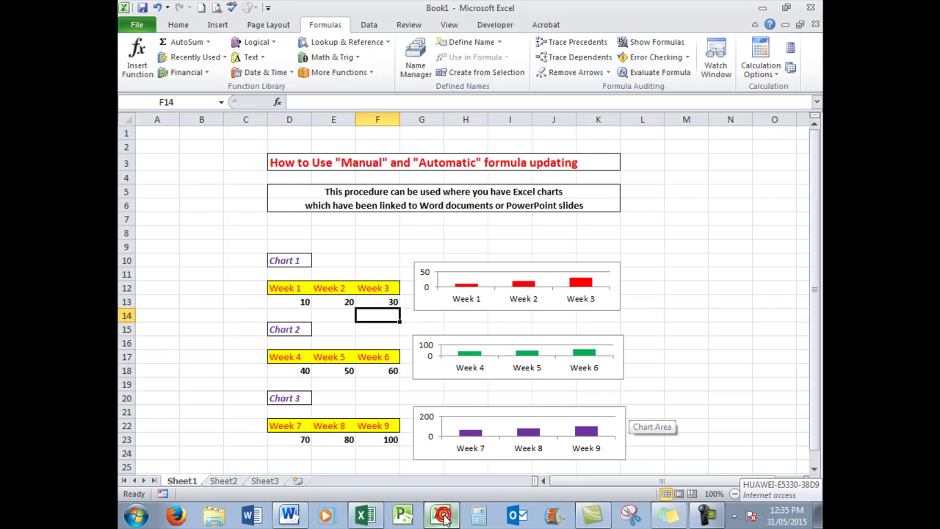
click(387, 301)
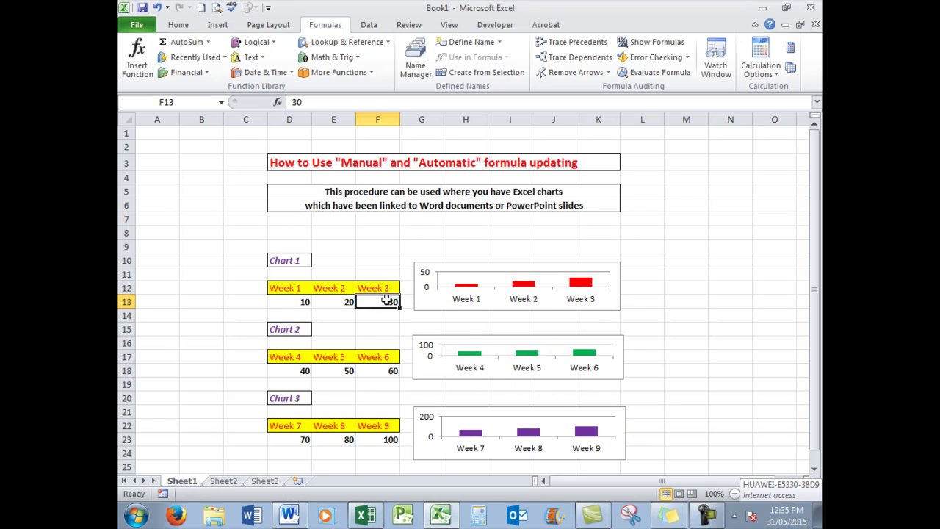
text(3)
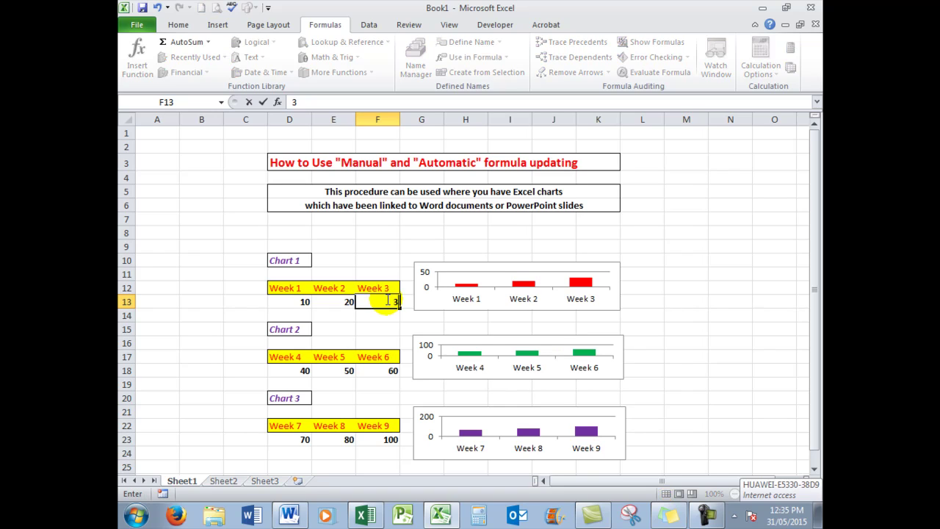
click(380, 370)
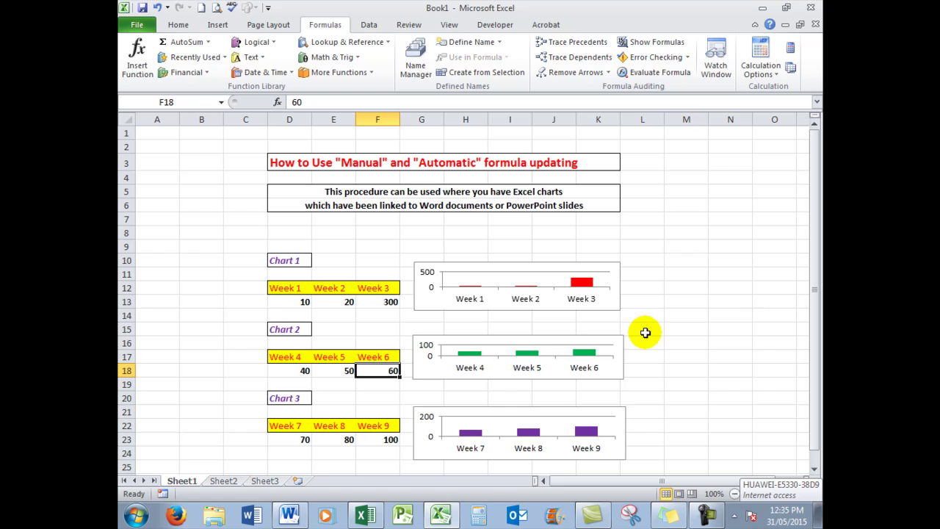
text(4)
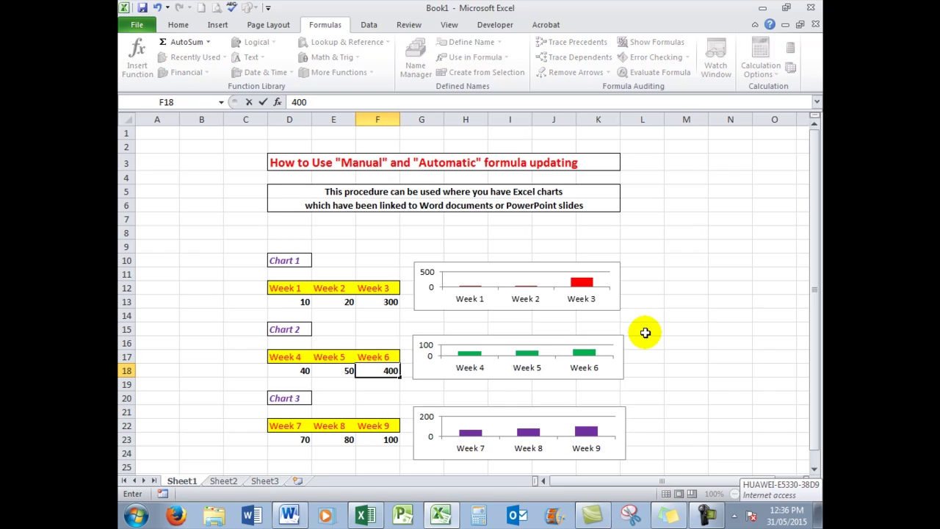
text(00)
click(382, 439)
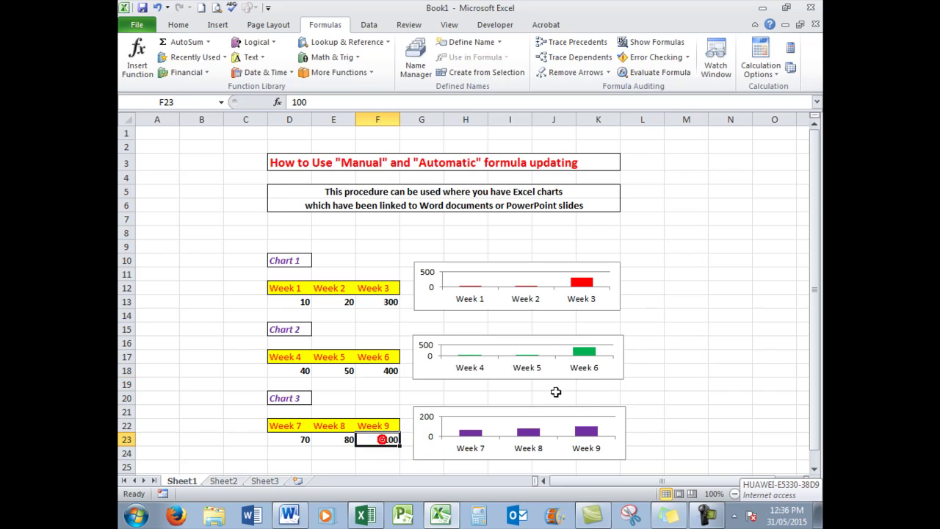
text(350)
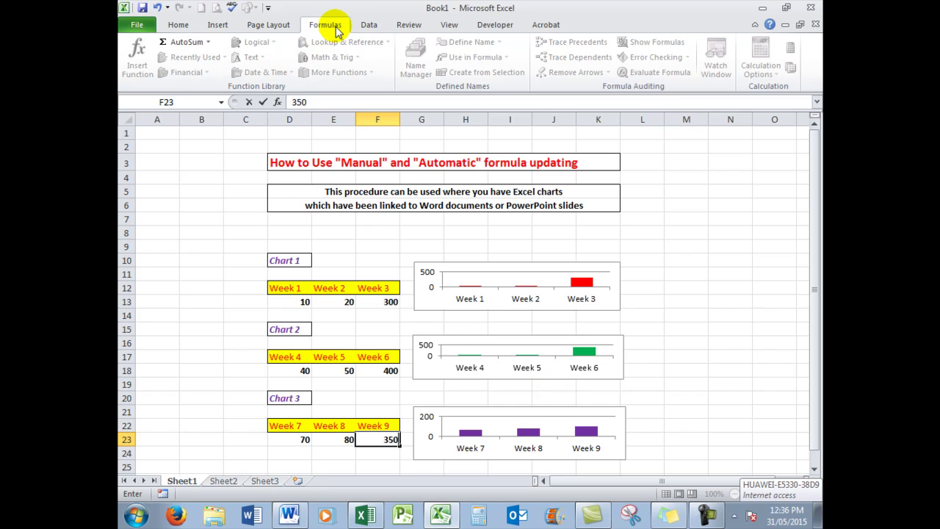
key(ctrl+Return)
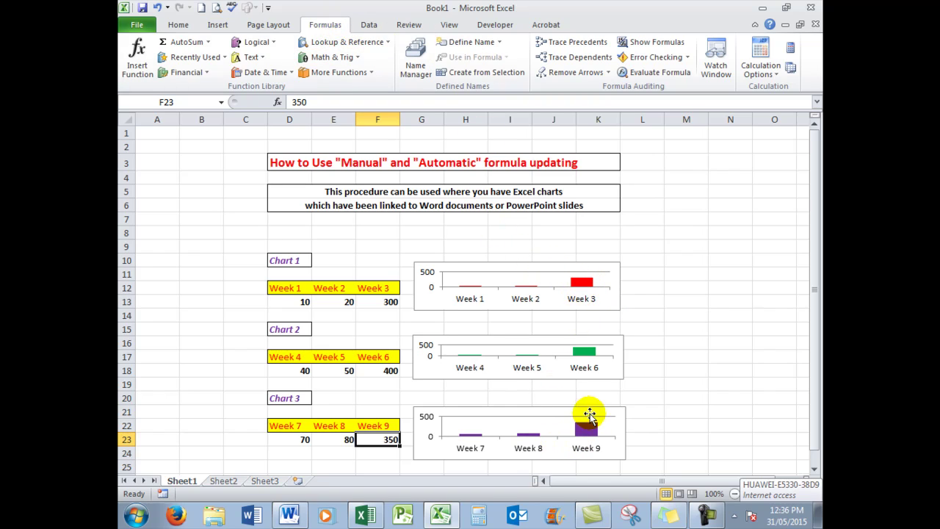
click(156, 7)
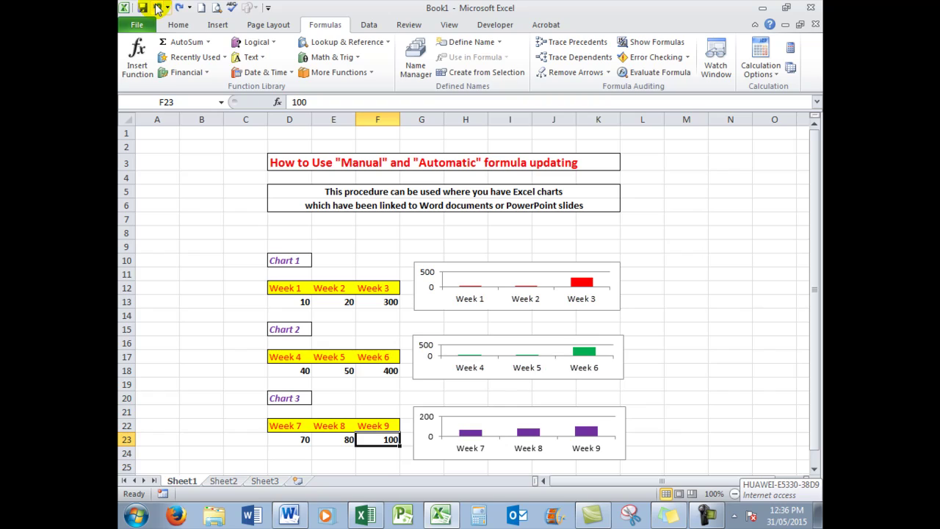
click(157, 7)
Undo the Week 3 change and set workbook calculation to Manual
click(156, 7)
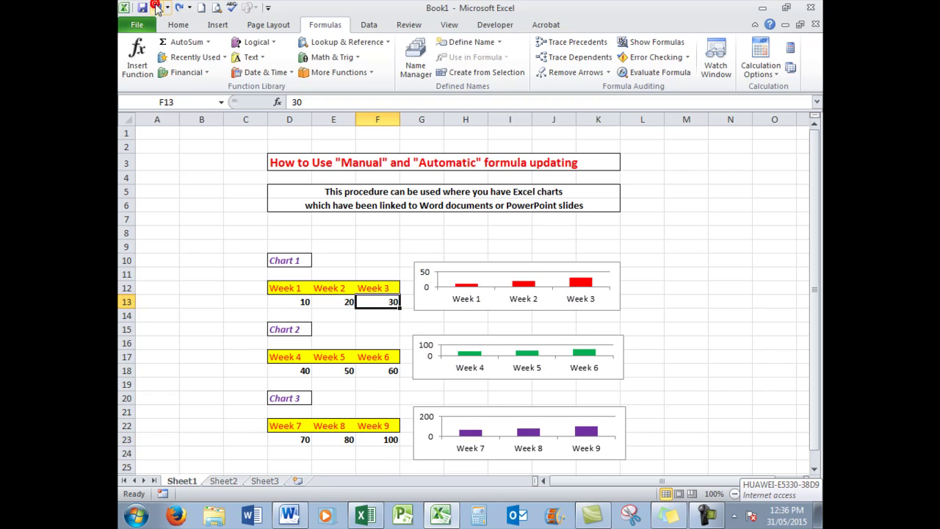
click(772, 74)
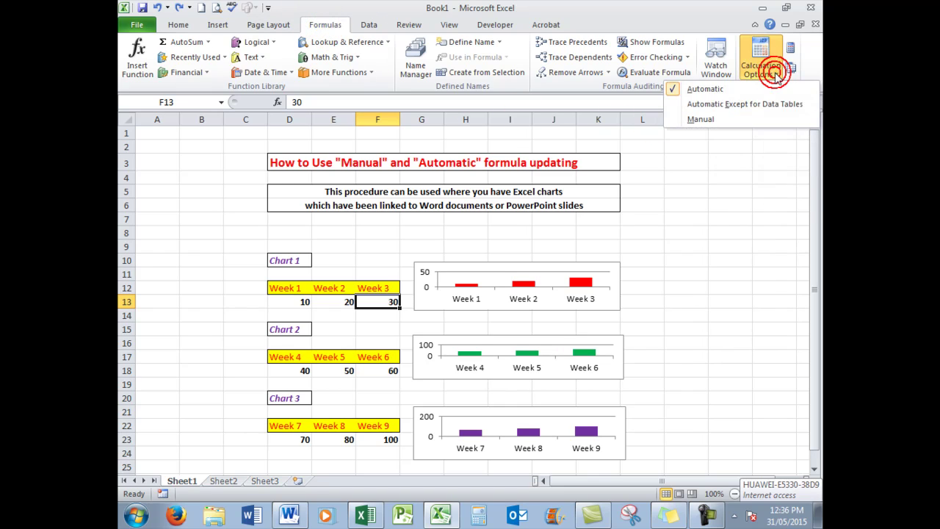
click(703, 120)
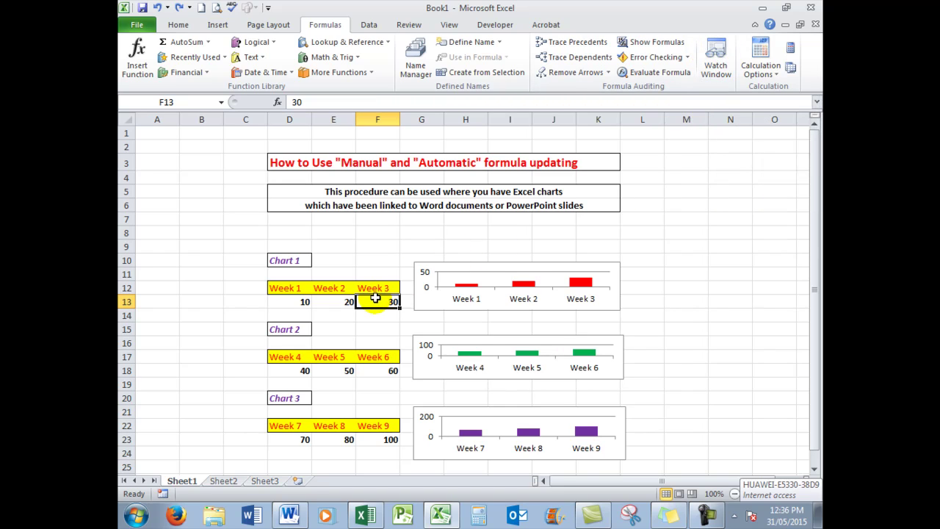
Enter 300, 400 and 350 for Weeks 3, 6 and 9, check Word, then return to Excel
text(3)
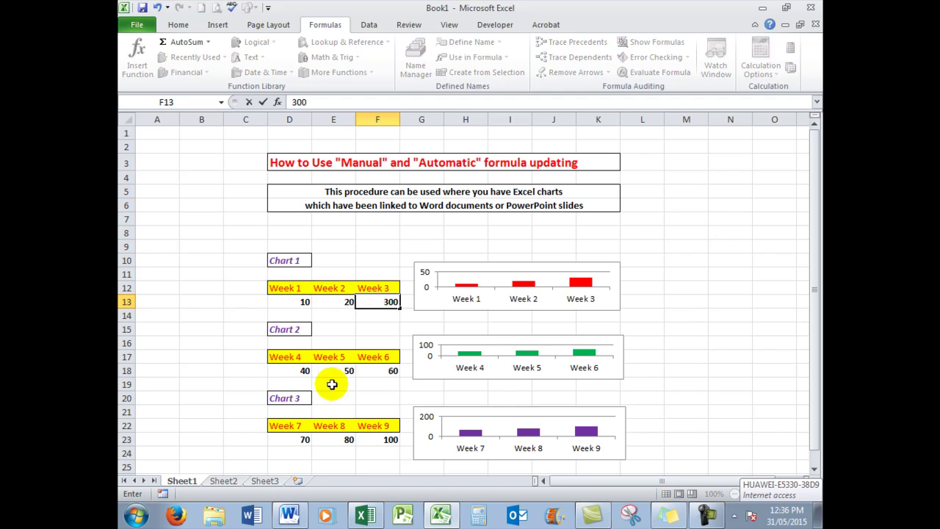
click(376, 373)
click(375, 373)
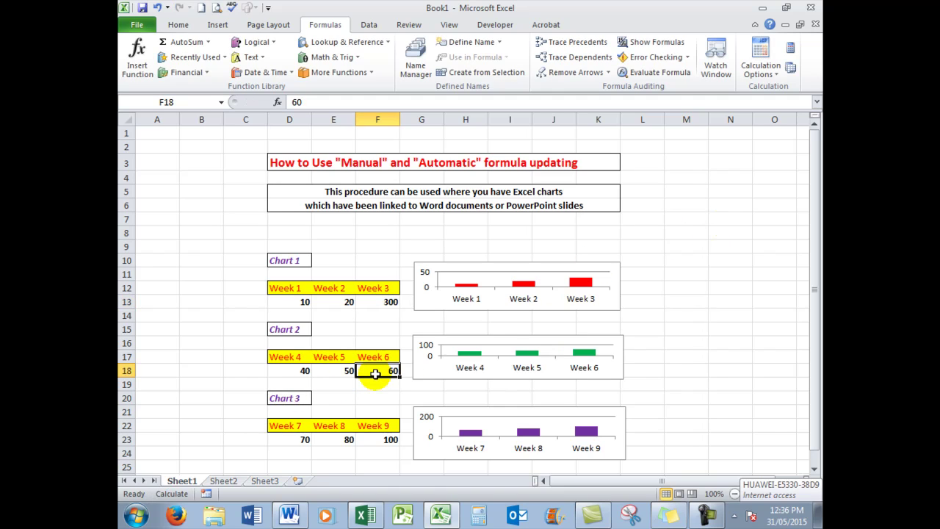
text(400)
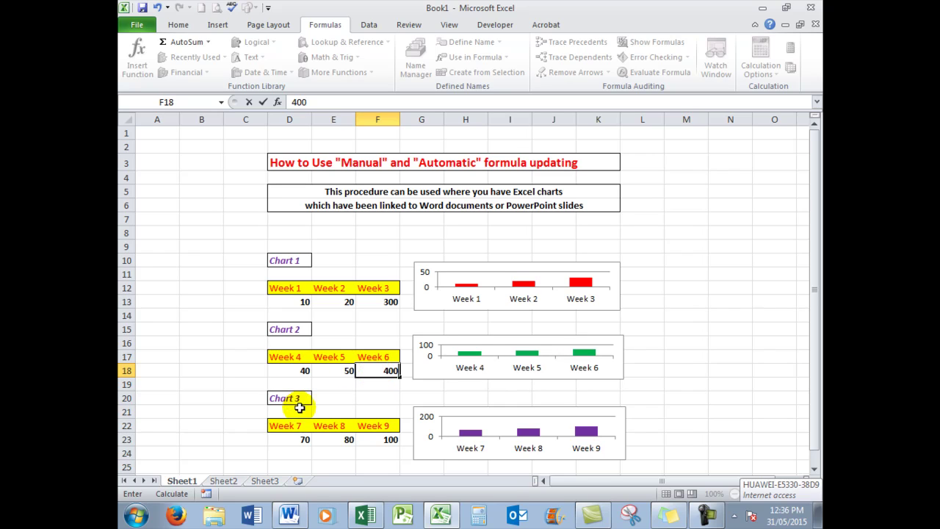
click(379, 439)
click(379, 439)
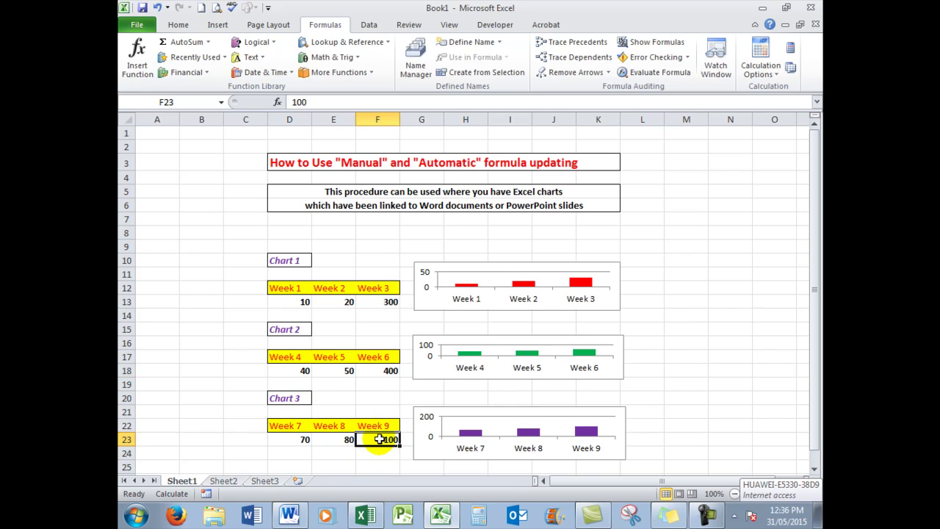
text(35)
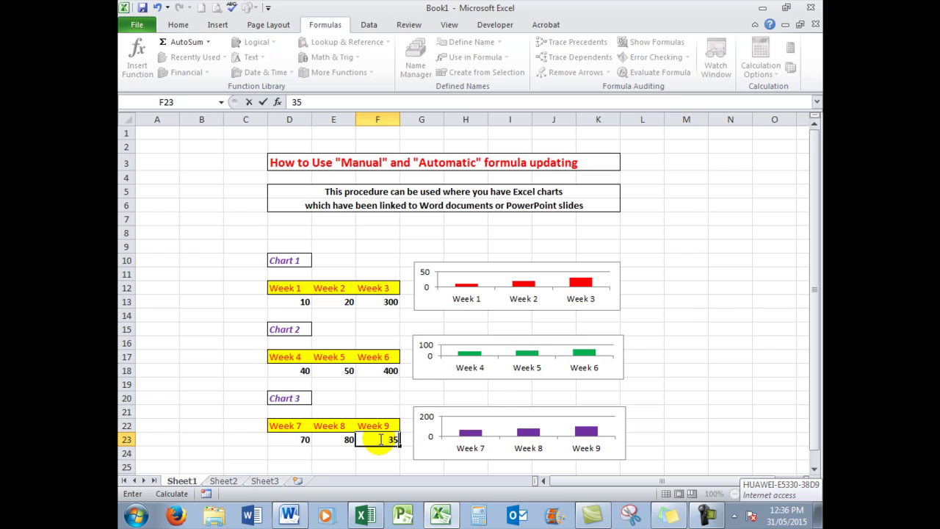
key(ctrl+Return)
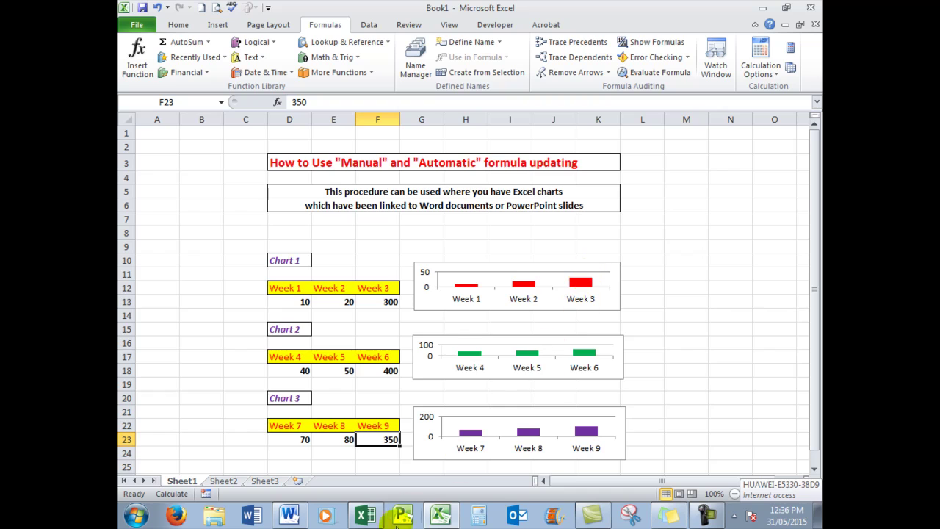
click(290, 515)
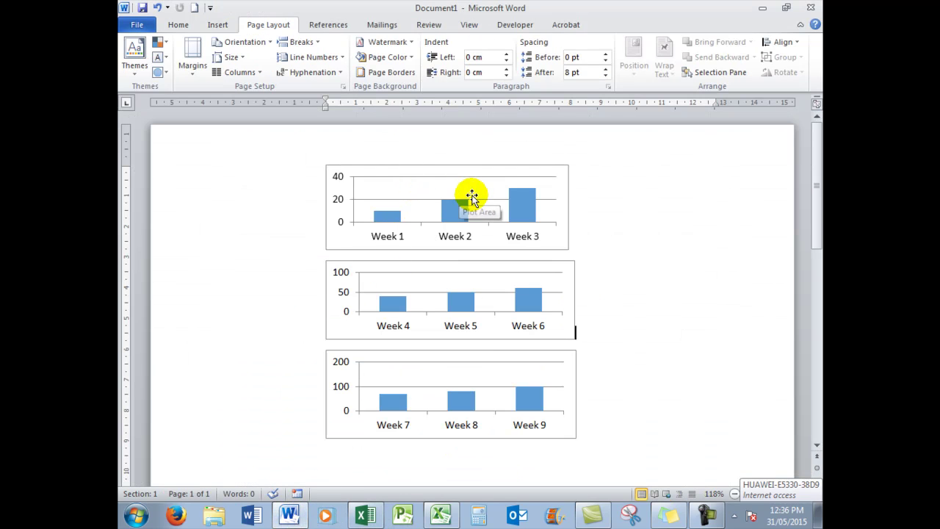
click(365, 515)
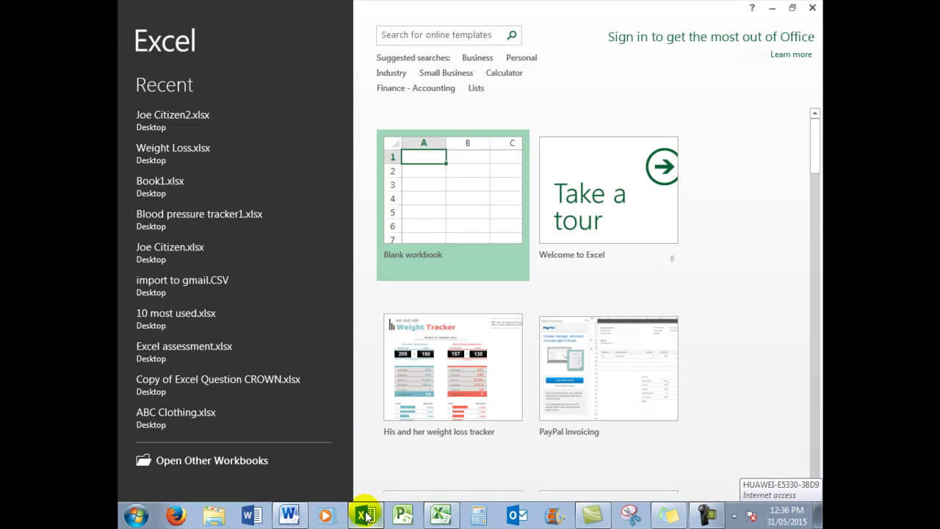
Set Book1's calculation to Automatic, then check Word's linked charts show Weeks 3, 6, 9 at 300, 400, 350
click(440, 515)
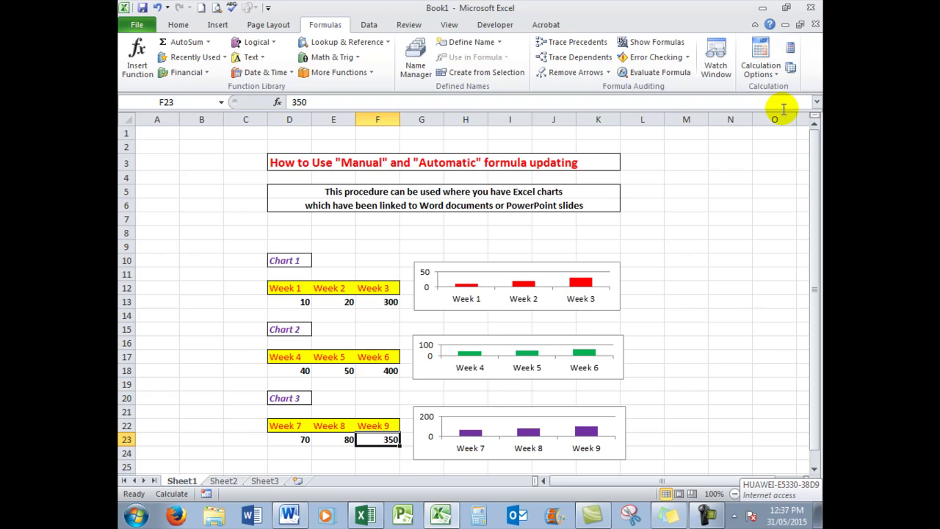
click(761, 66)
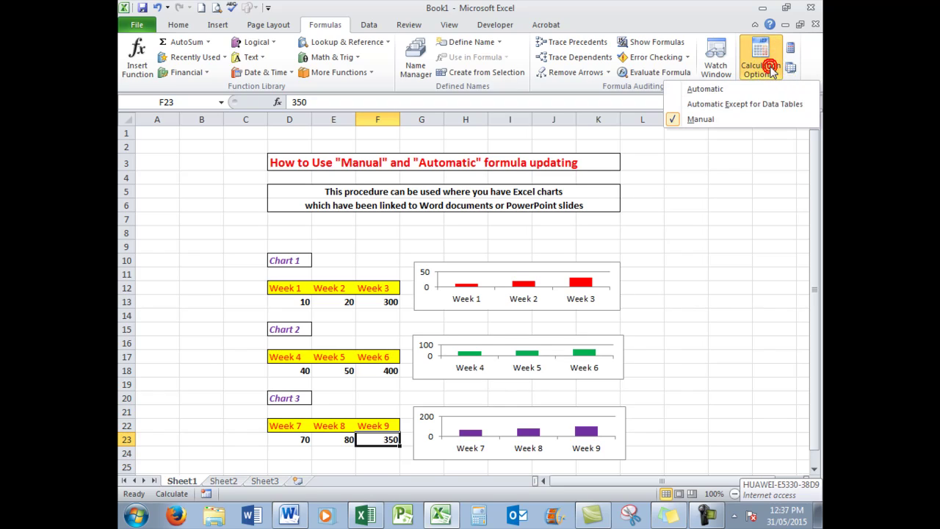
click(704, 91)
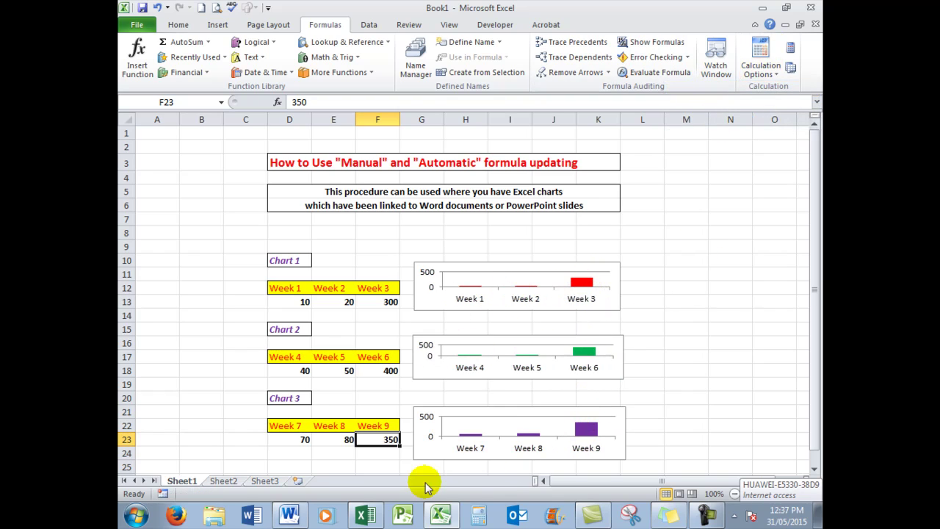
click(289, 517)
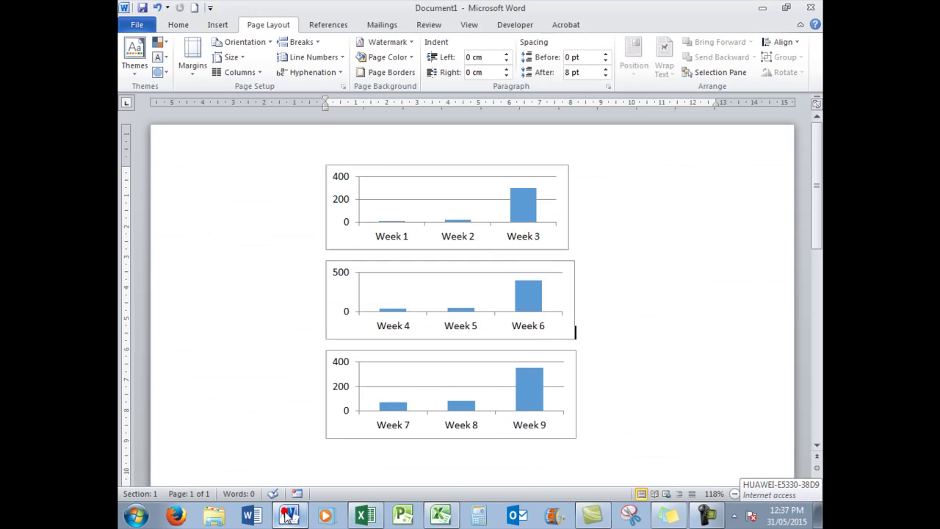